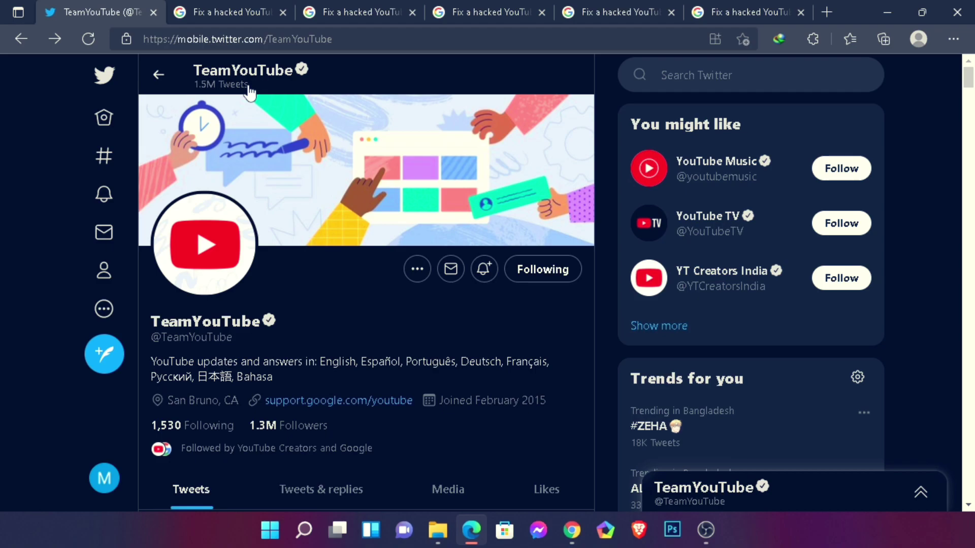
left_click(674, 84)
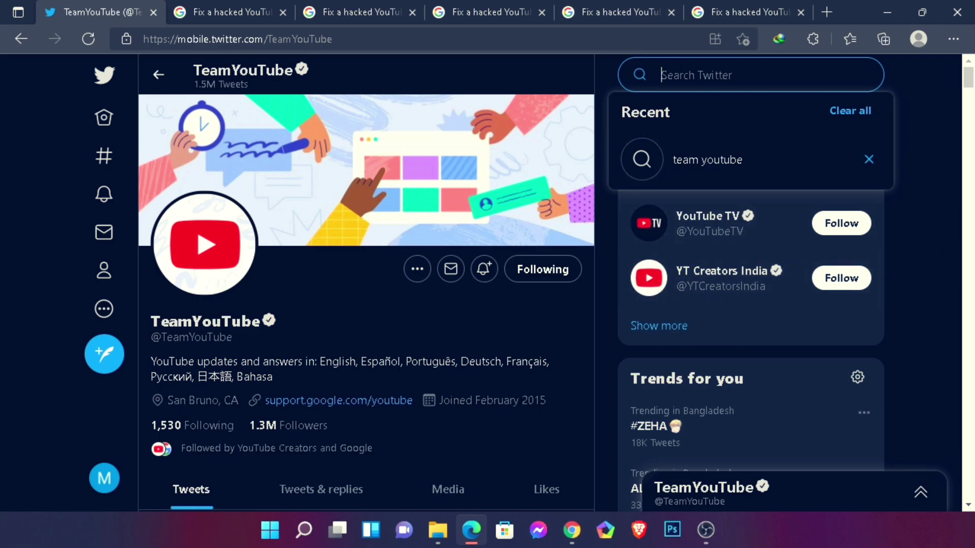
left_click(542, 274)
left_click(533, 369)
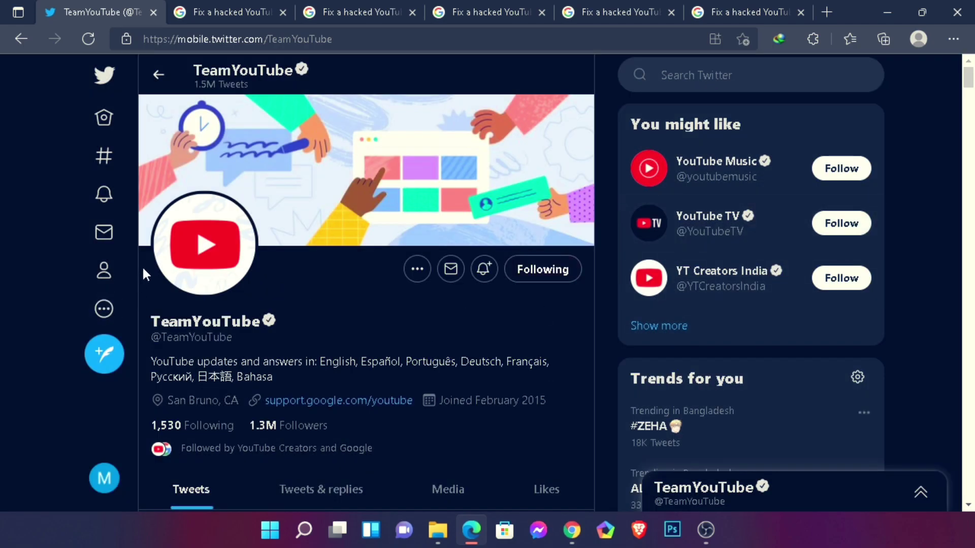
left_click(109, 358)
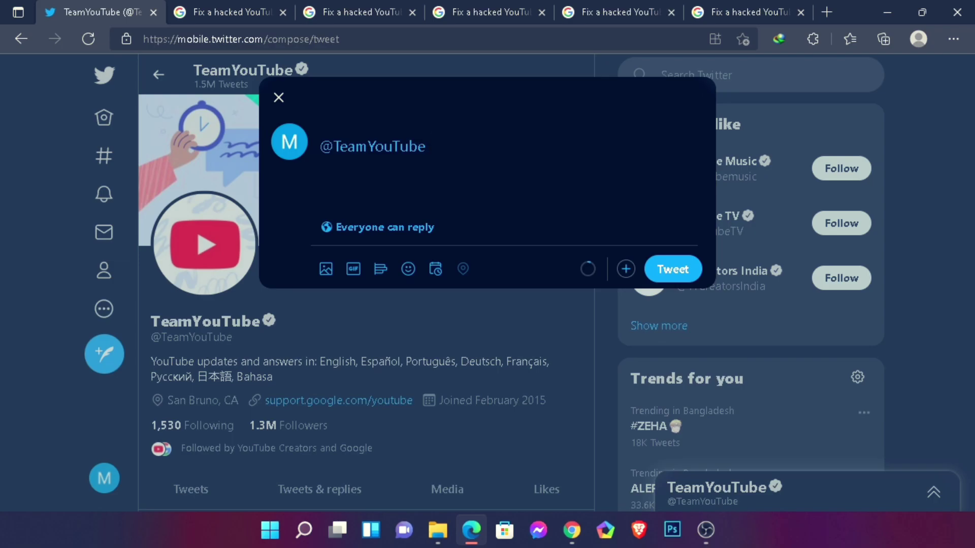
type("Hello Youtube Team")
key("BackSpace")
type(",")
key("Return")
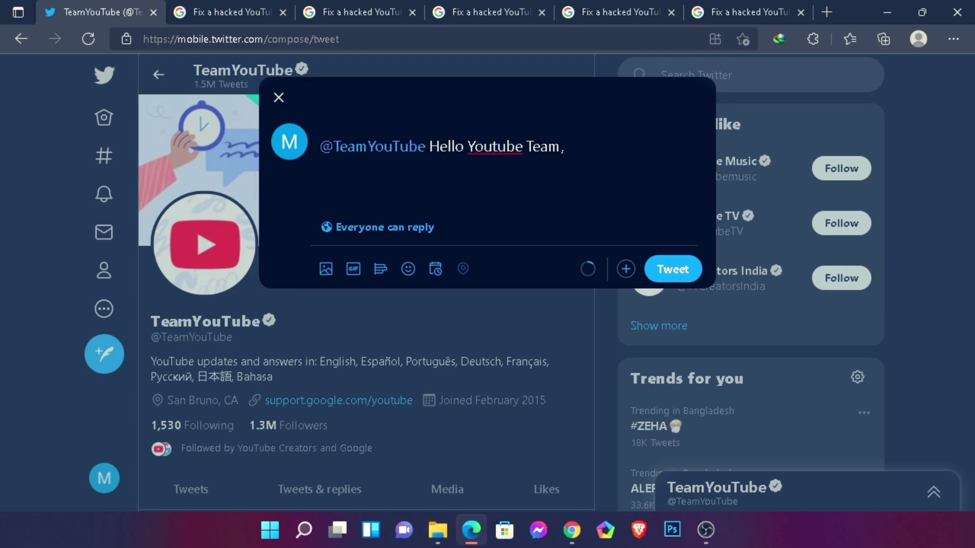
type("Sir,")
key("Return")
Add the text "my Gmail got hacked by someone and hacker change my password and also change my recovery phone & Gmail account".
type("my gma")
key("BackSpace")
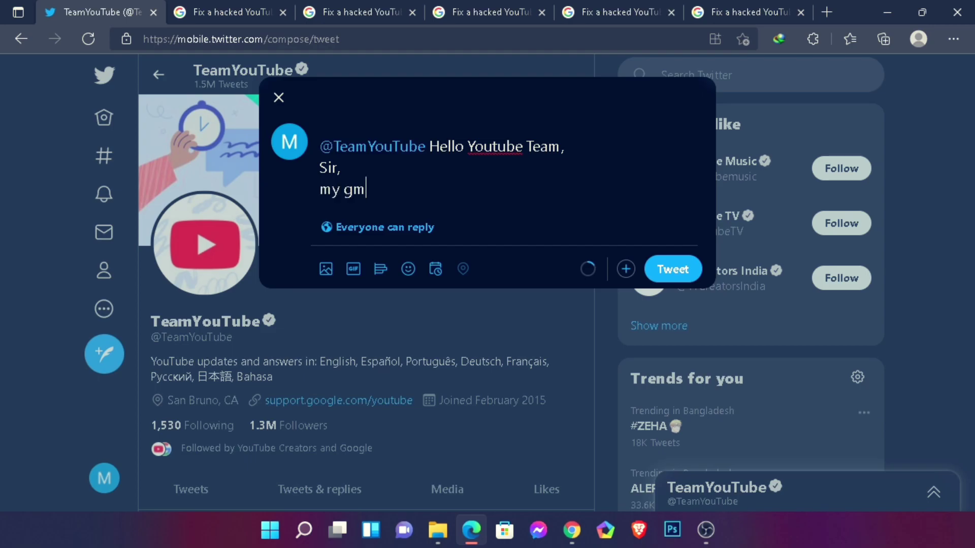
type("ail got")
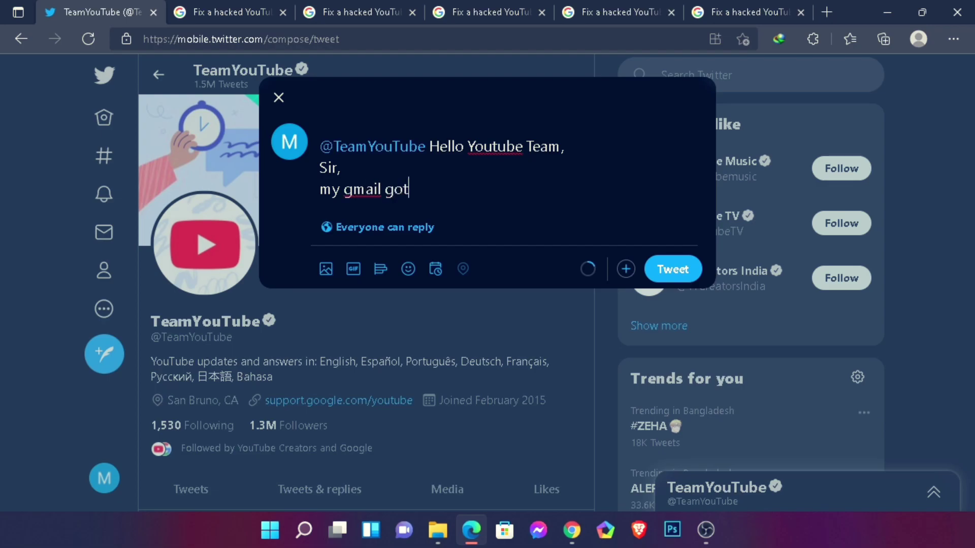
type(" hacked by someone and ")
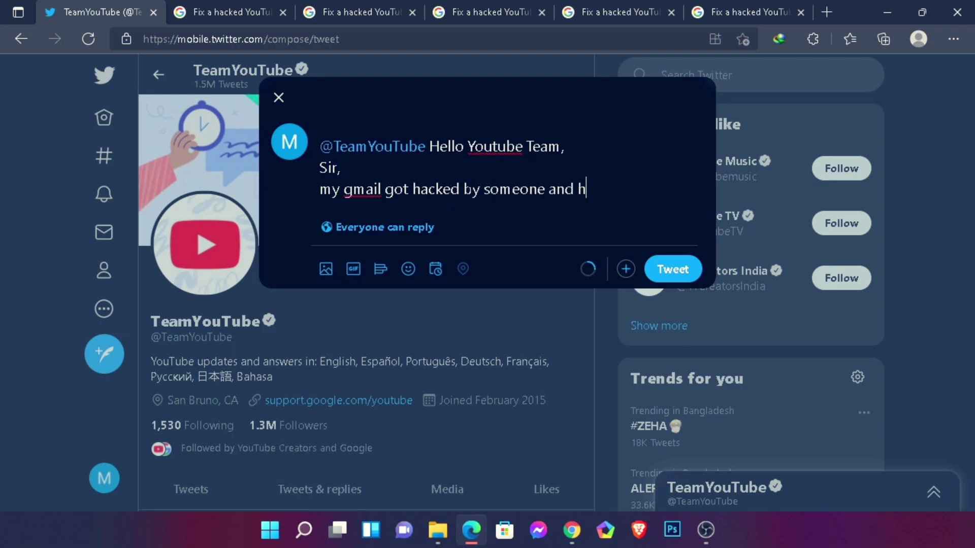
type("hacker change my password and also change my recovery phone &")
right_click(370, 190)
left_click(405, 81)
type("gmail.c")
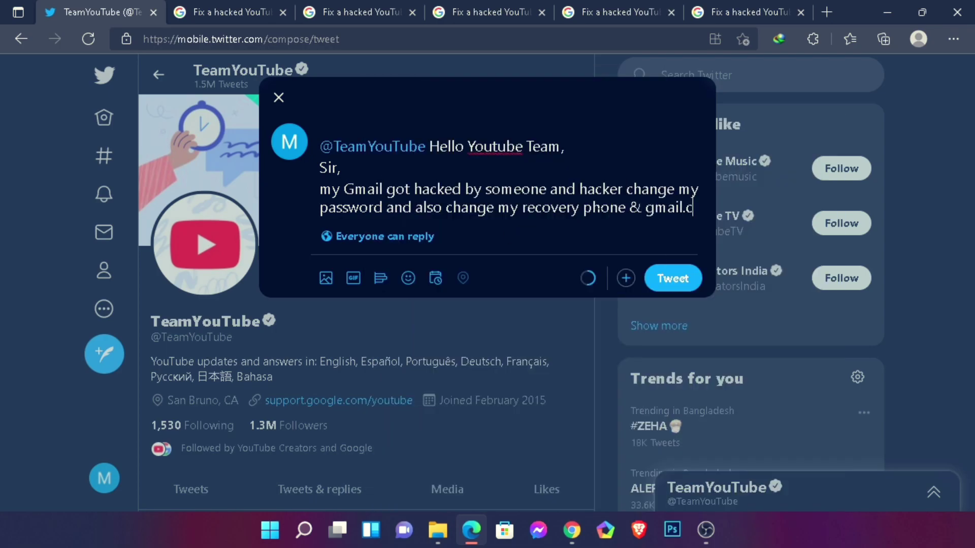
key("BackSpace")
type("account")
Add the closing lines "please help me to get back my account" and "Thank you ," to the tweet.
key("Return")
type("please help  me  to get bc")
key("BackSpace")
type("ack my account")
key("Return")
type("Thank you ,")
key("Return")
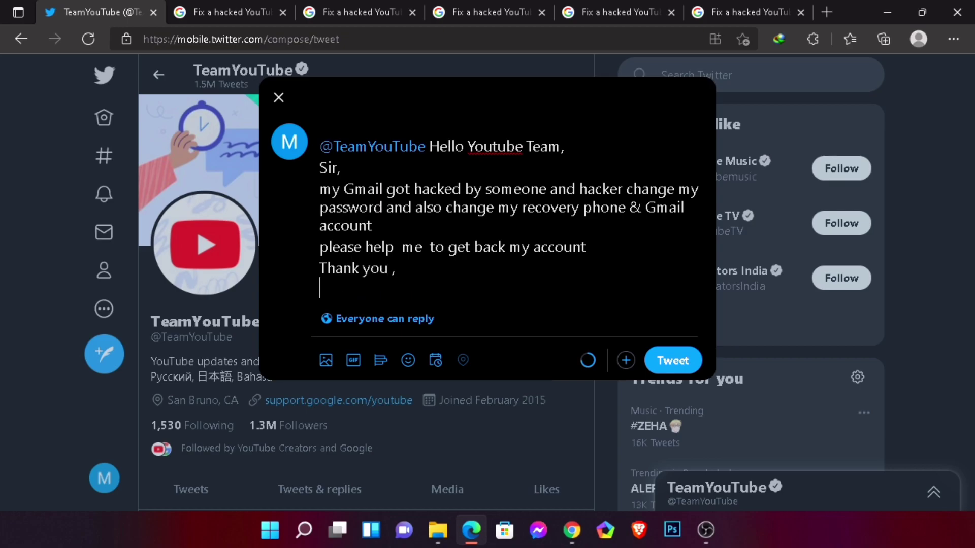
Sign the tweet with a dash and the sender's full name, and discard the draft without saving it.
type("-mehedi hs")
key("BackSpace")
key("BackSpace")
key("BackSpace")
key("BackSpace")
key("BackSpace")
key("BackSpace")
key("BackSpace")
key("BackSpace")
key("BackSpace")
type("Mehedi Hasan")
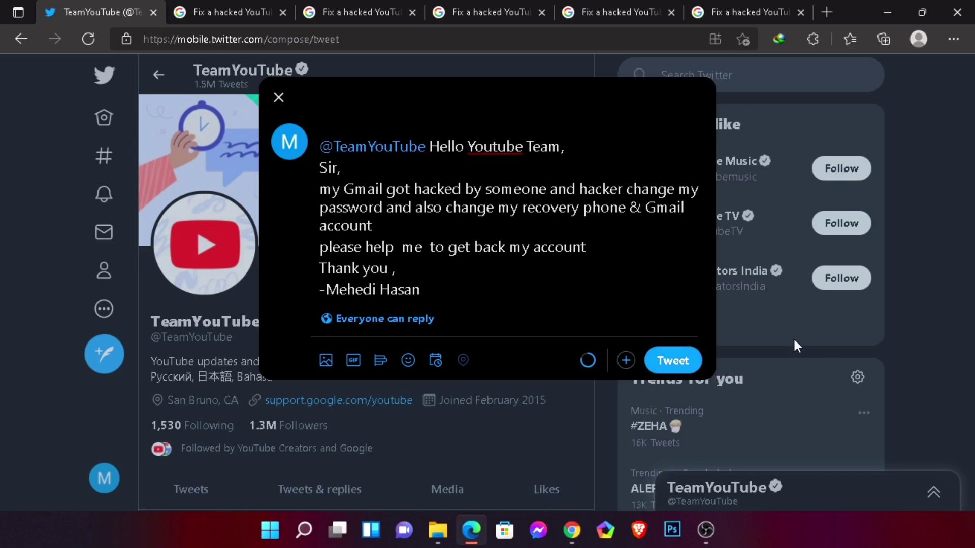
left_click(931, 374)
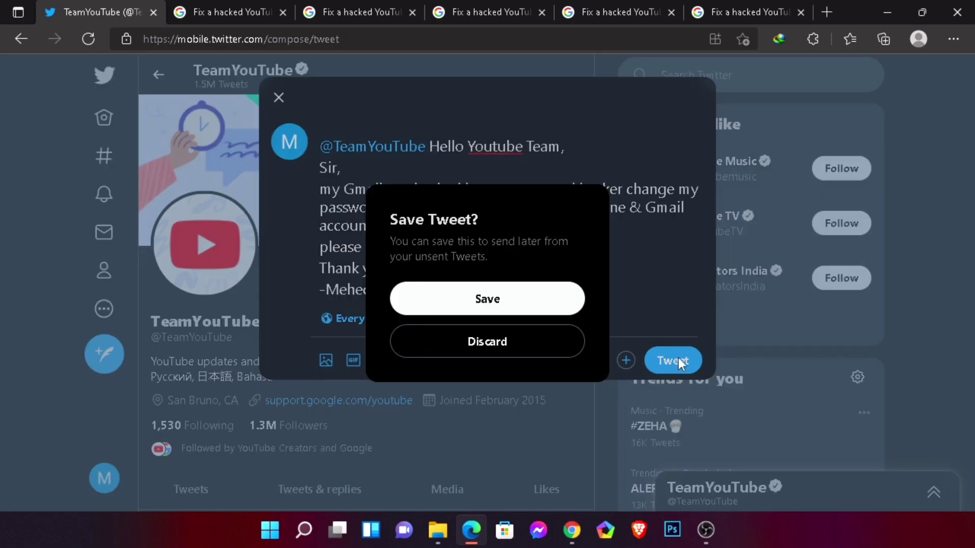
left_click(501, 343)
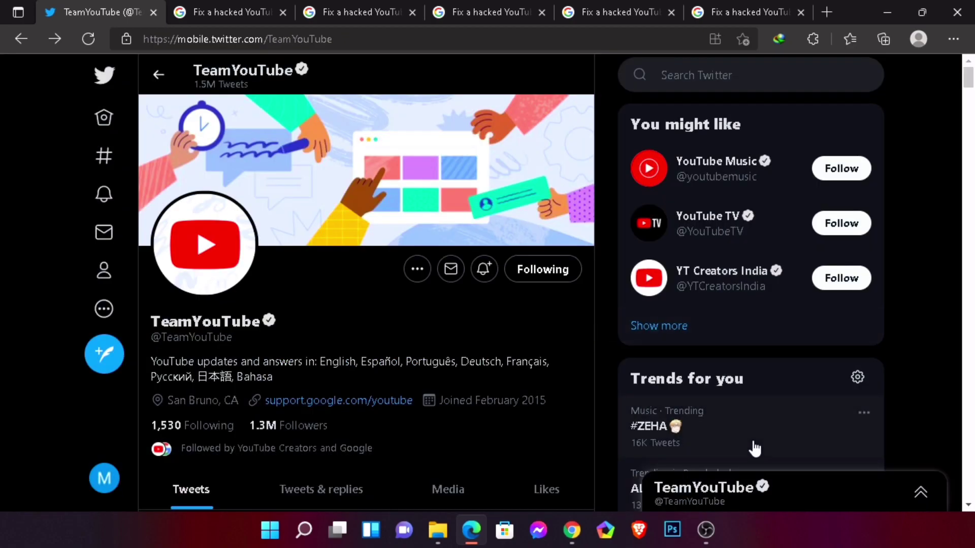
Read the direct-message conversation with TeamYouTube and follow its yt.be/help/hijack form link.
left_click(704, 495)
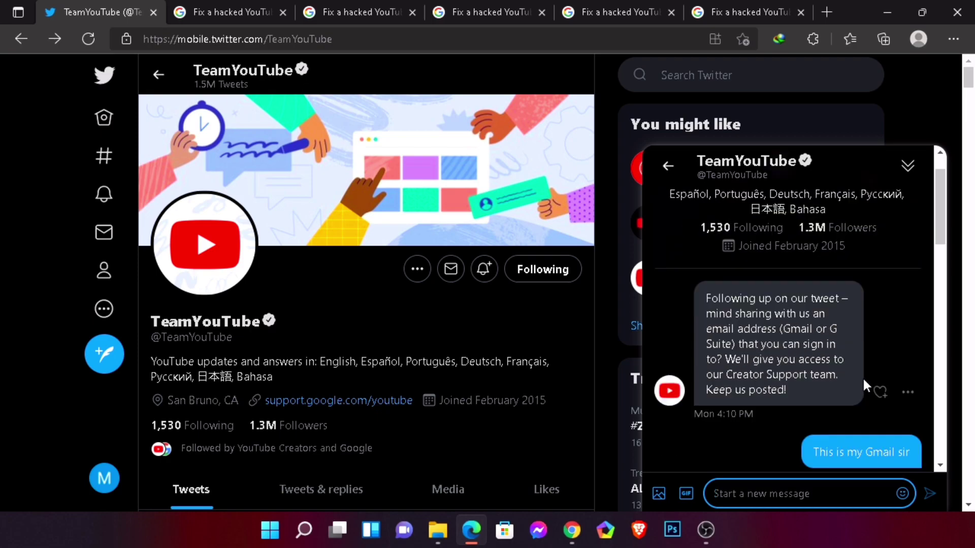
scroll(863, 376, "down", 1)
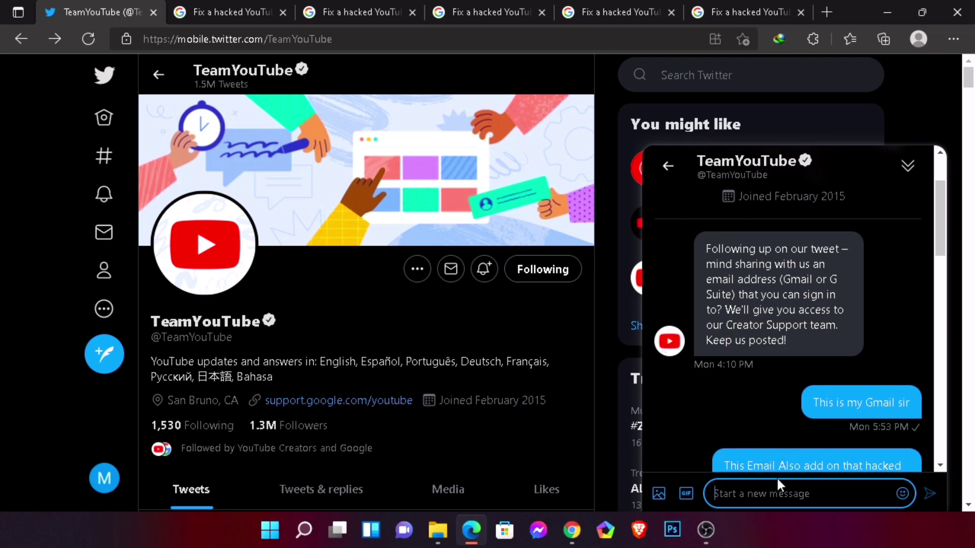
scroll(365, 279, "down", 4)
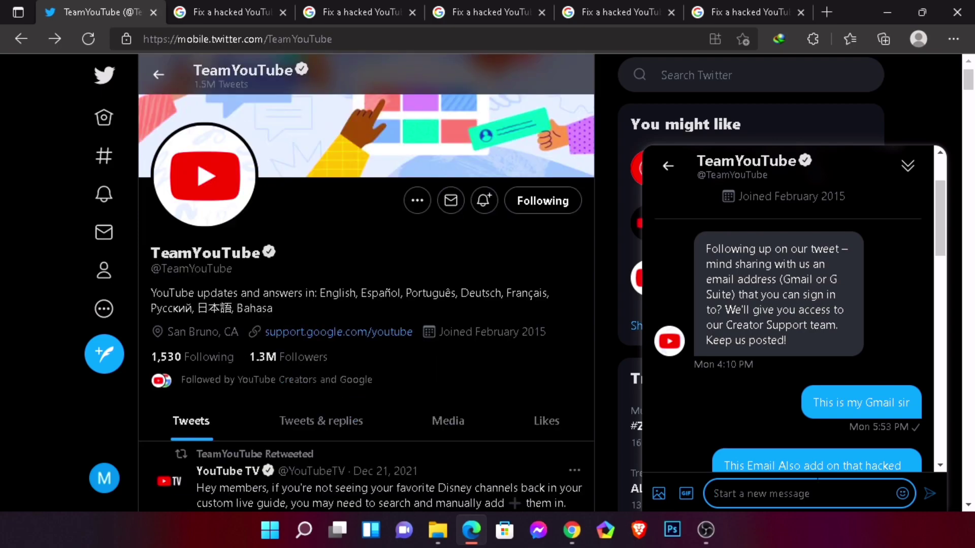
scroll(869, 306, "down", 3)
scroll(868, 306, "down", 2)
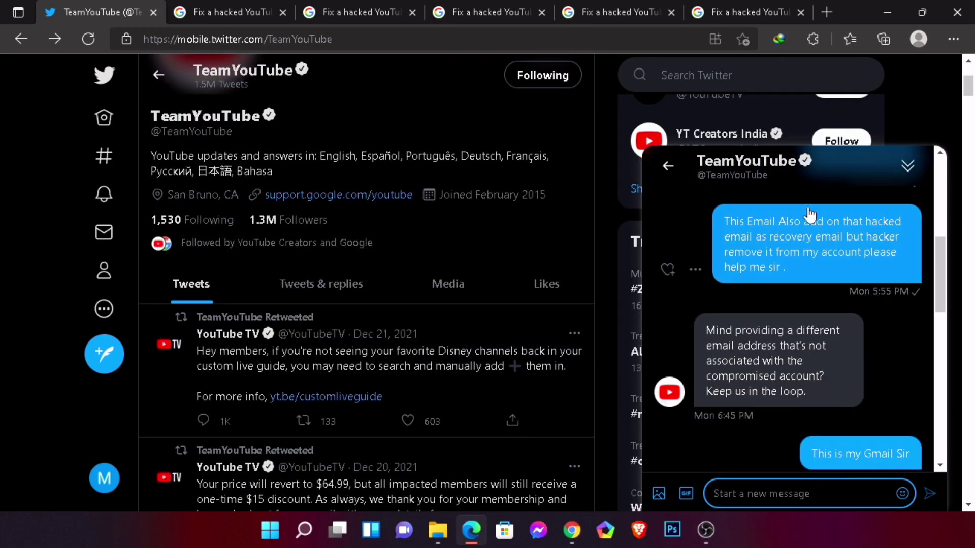
scroll(809, 218, "down", 5)
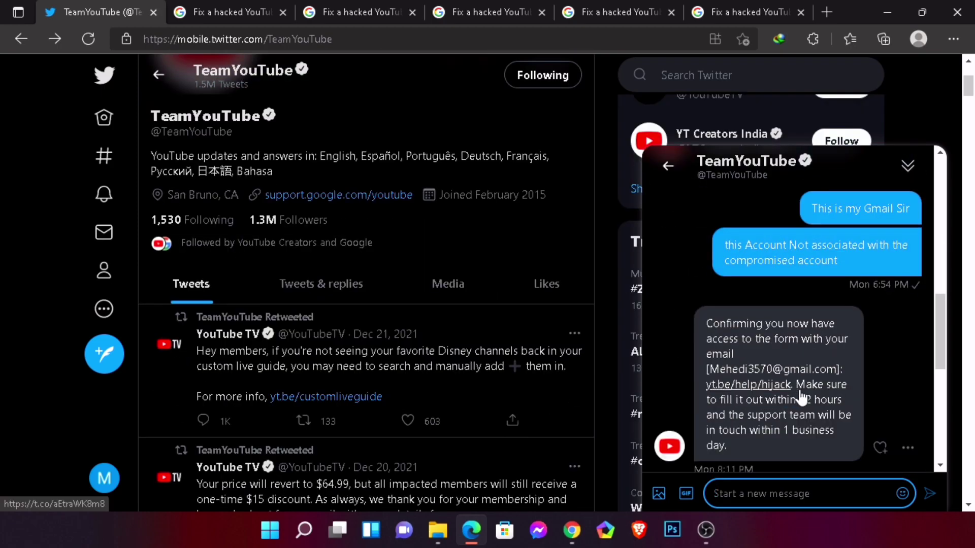
left_click(755, 392)
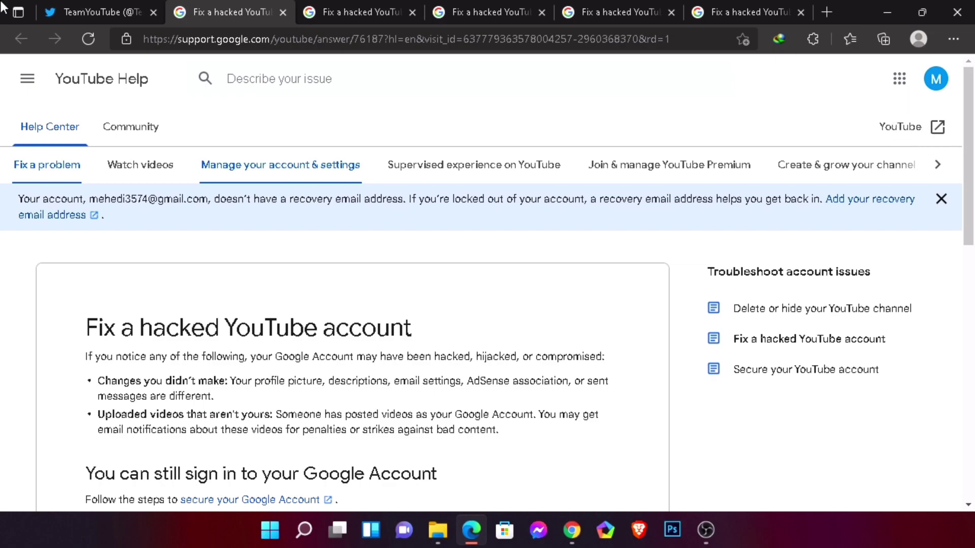
Review TeamYouTube's messages about providing a different email address and return to the Fix a hacked YouTube account page.
left_click(97, 11)
scroll(799, 342, "up", 4)
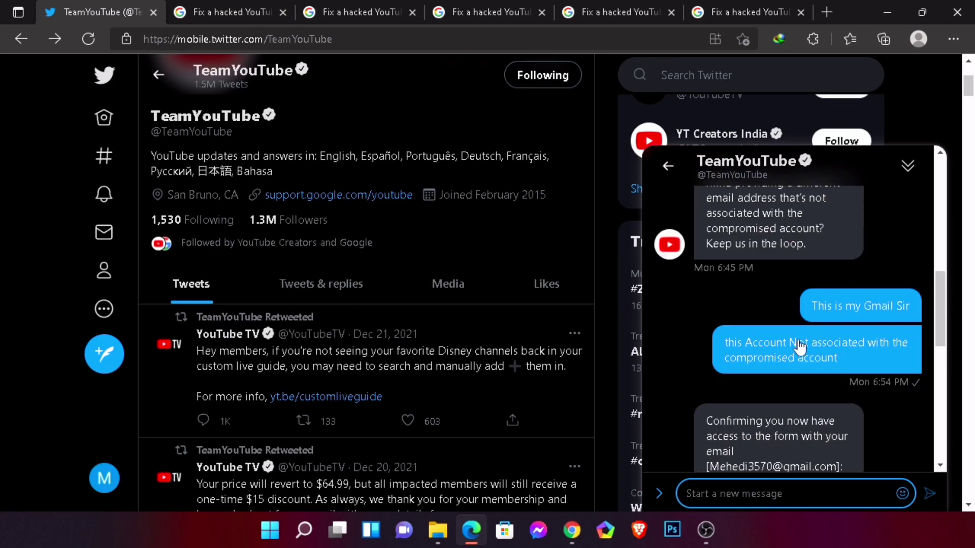
left_click(227, 7)
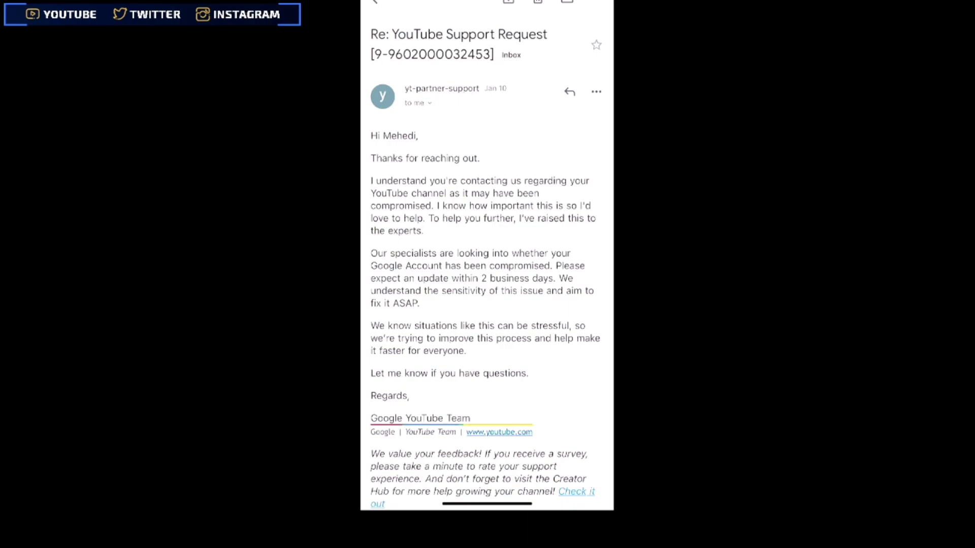
Read the yt-partner-support email of Jan 10 and the submitted hijack form details below it.
scroll(487, 264, "down", 1)
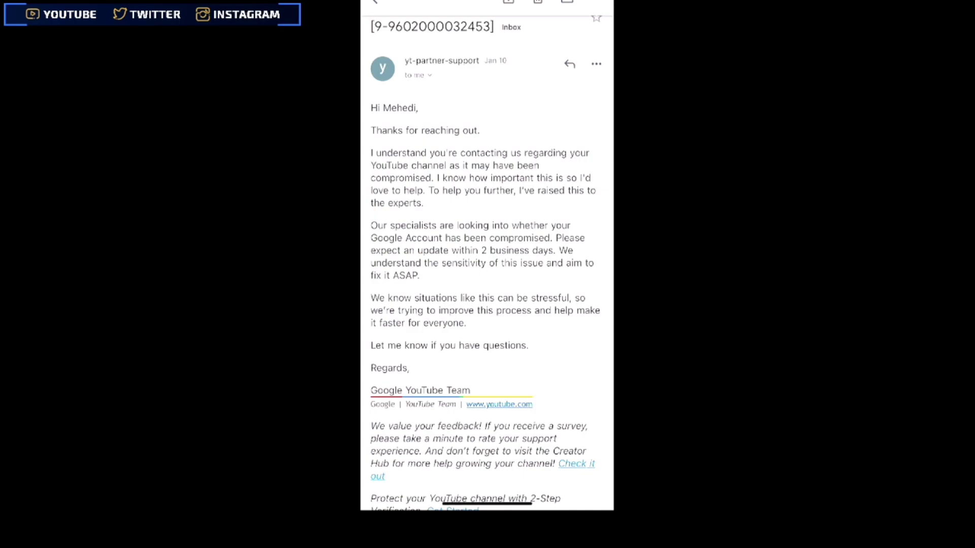
scroll(487, 264, "down", 15)
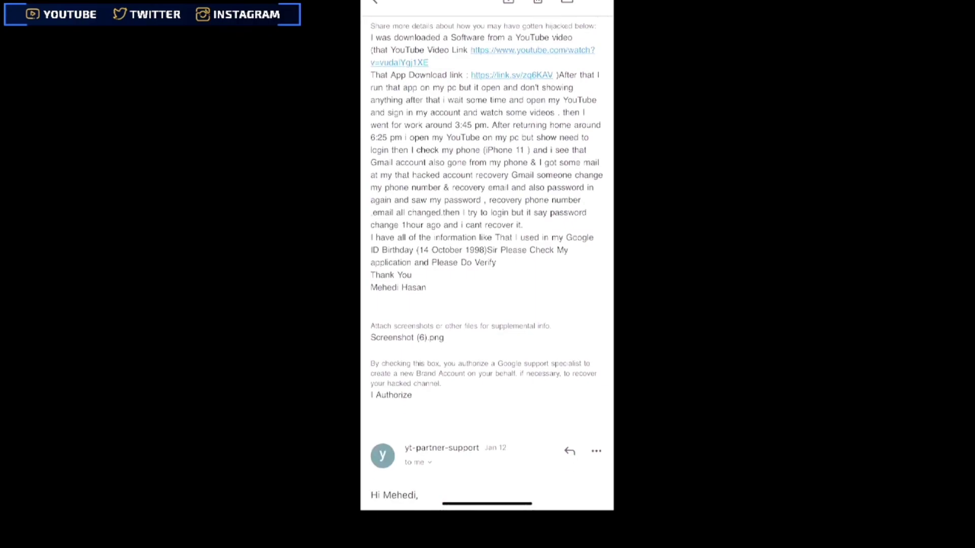
scroll(486, 264, "up", 1)
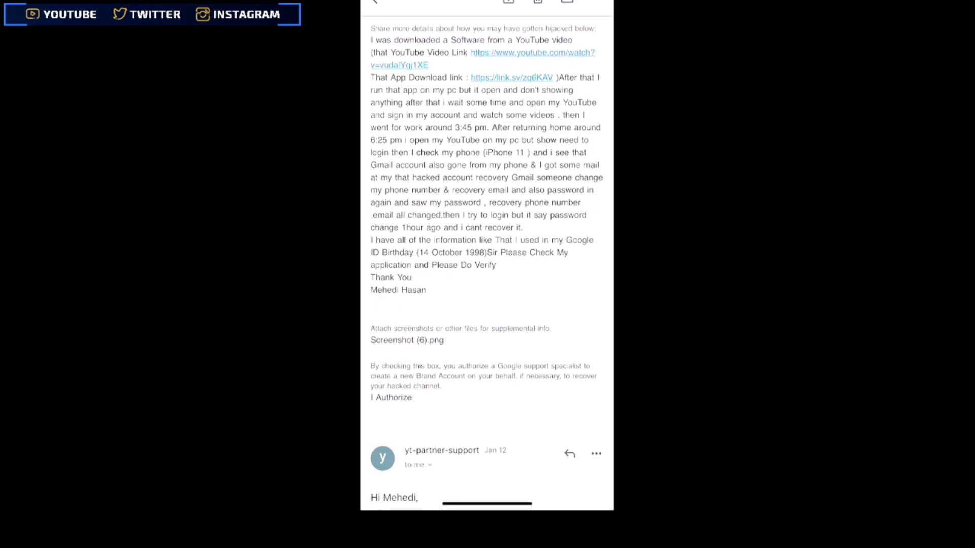
scroll(486, 264, "down", 1)
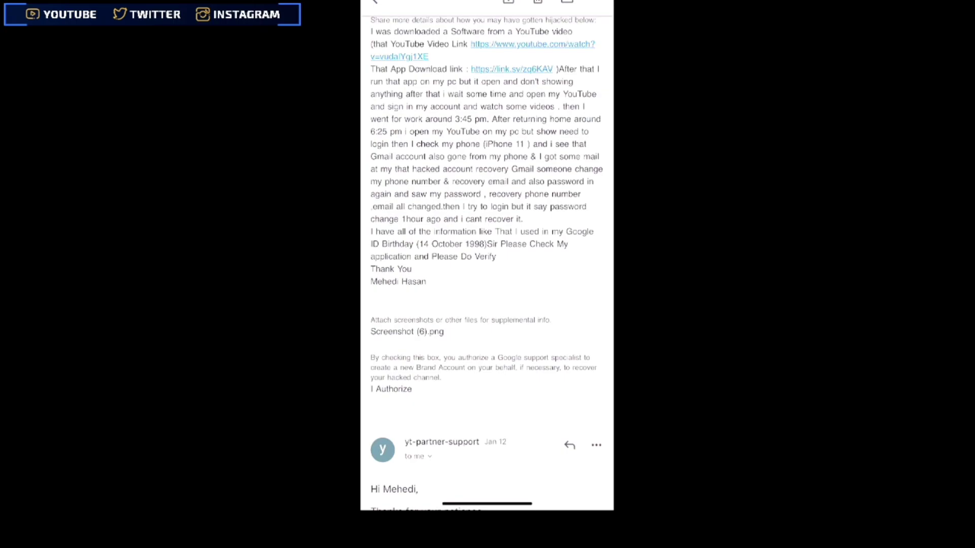
scroll(487, 264, "down", 3)
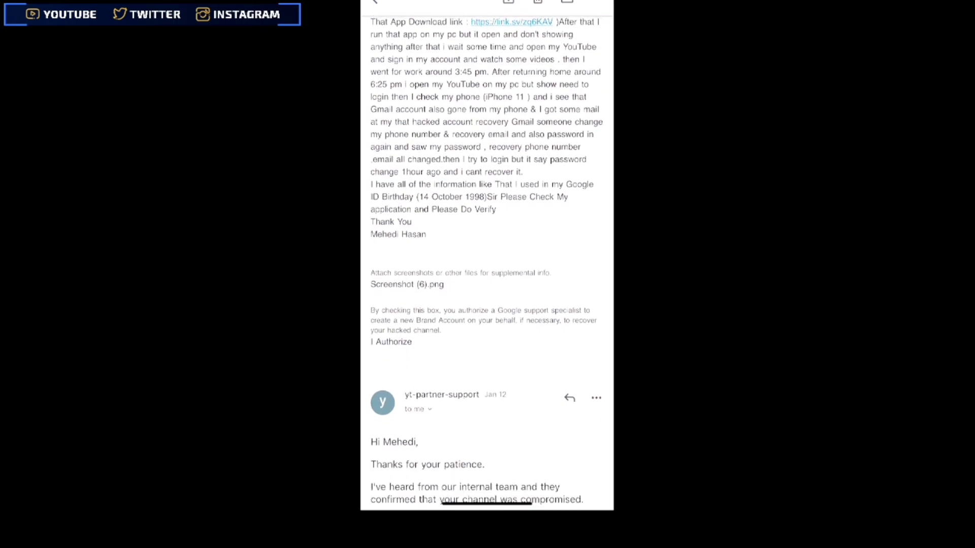
Read the Jan 12 support reply's recovery instructions and follow-up questions, previewing its Google account recovery link along the way.
scroll(487, 264, "down", 5)
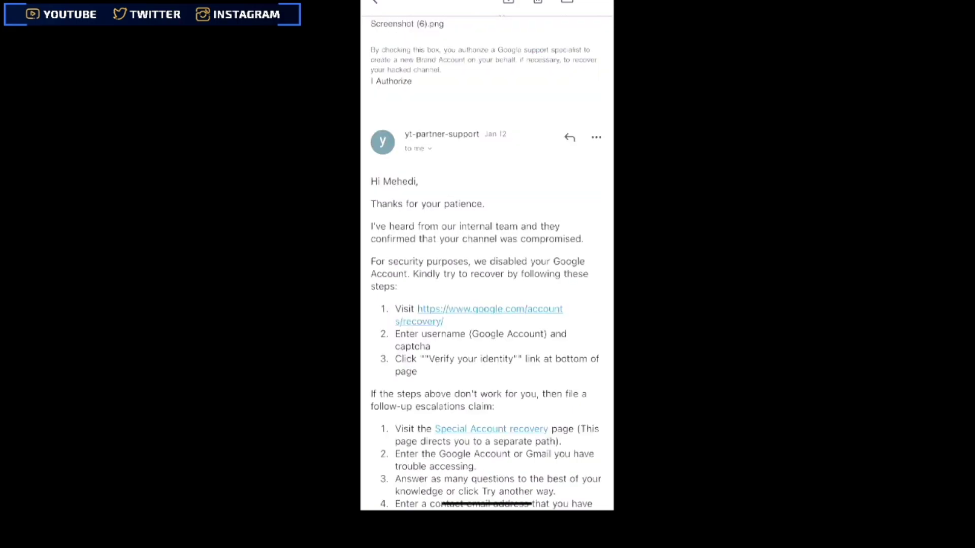
scroll(486, 264, "down", 2)
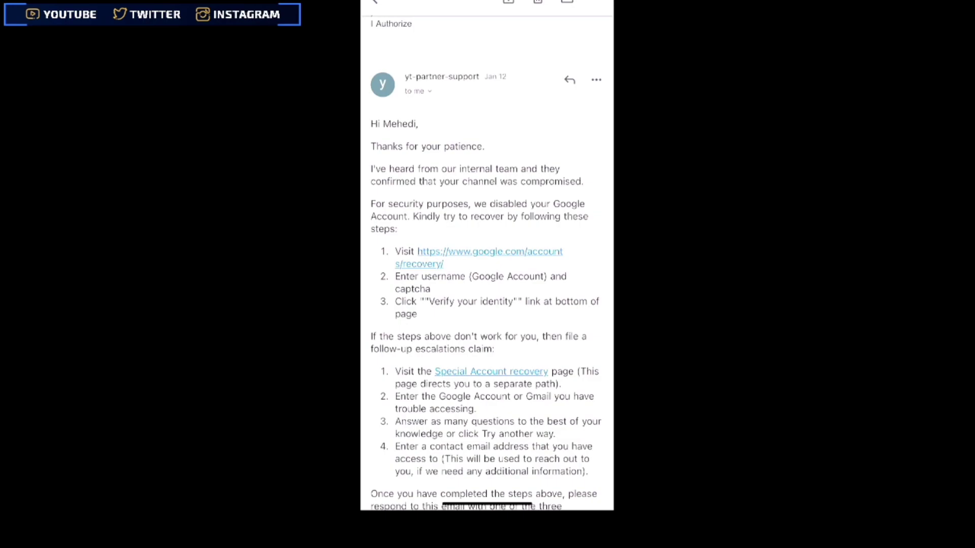
scroll(487, 264, "down", 3)
left_click(490, 184)
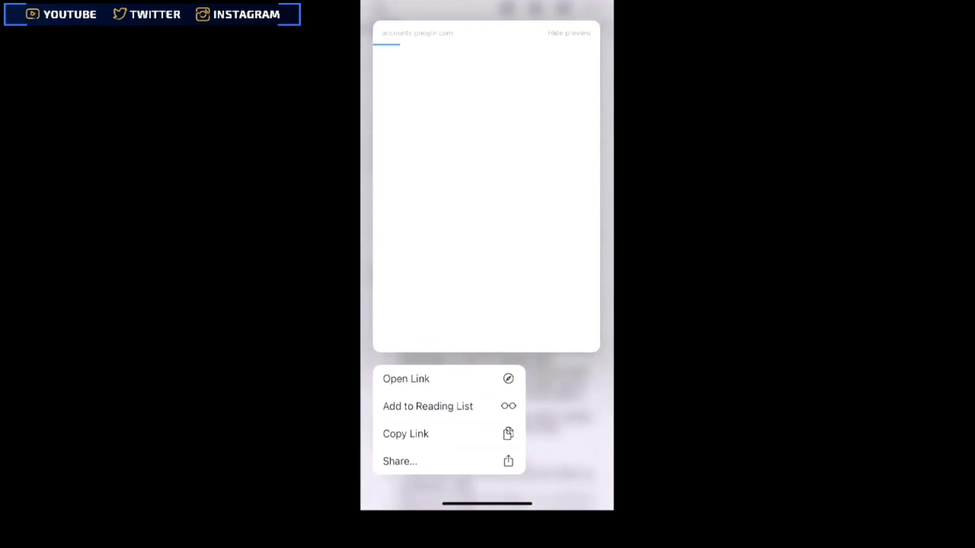
key("Escape")
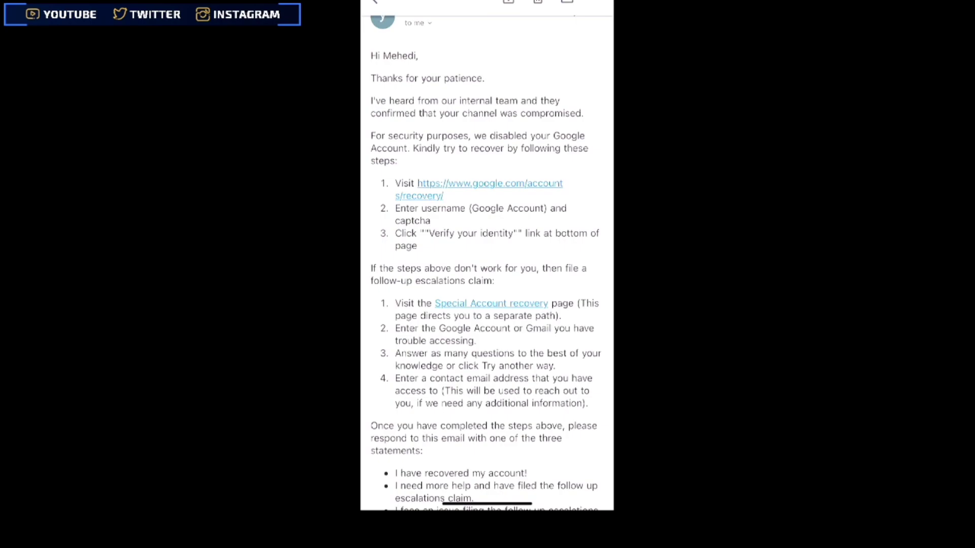
scroll(486, 263, "down", 1)
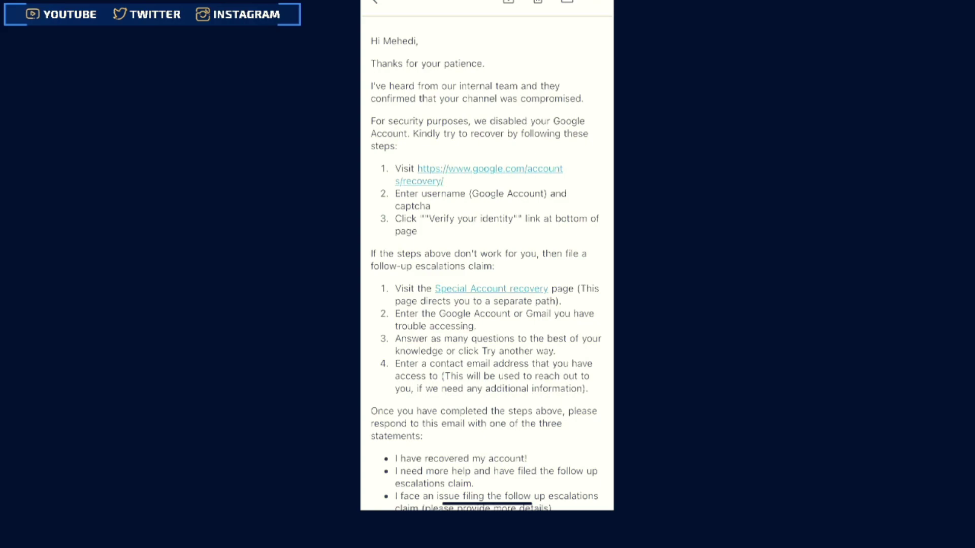
scroll(485, 264, "down", 7)
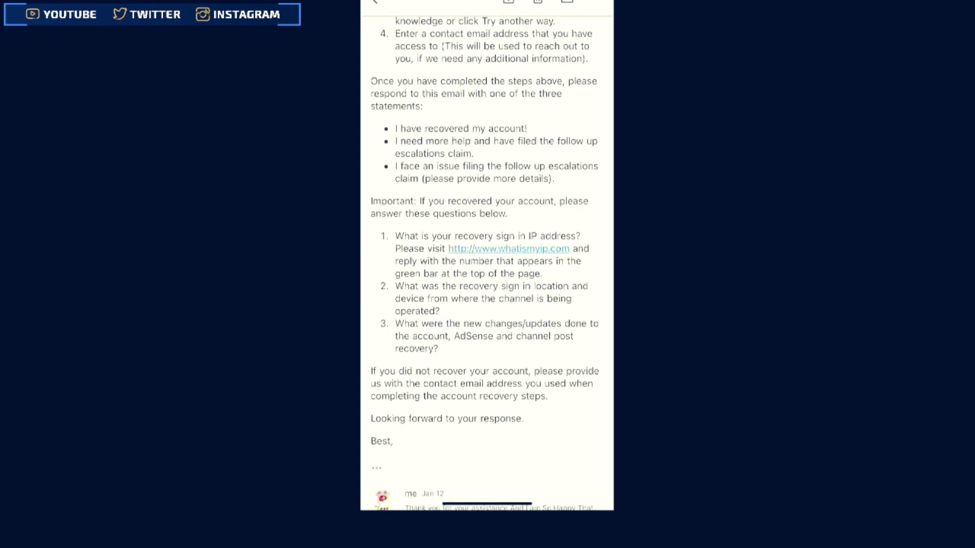